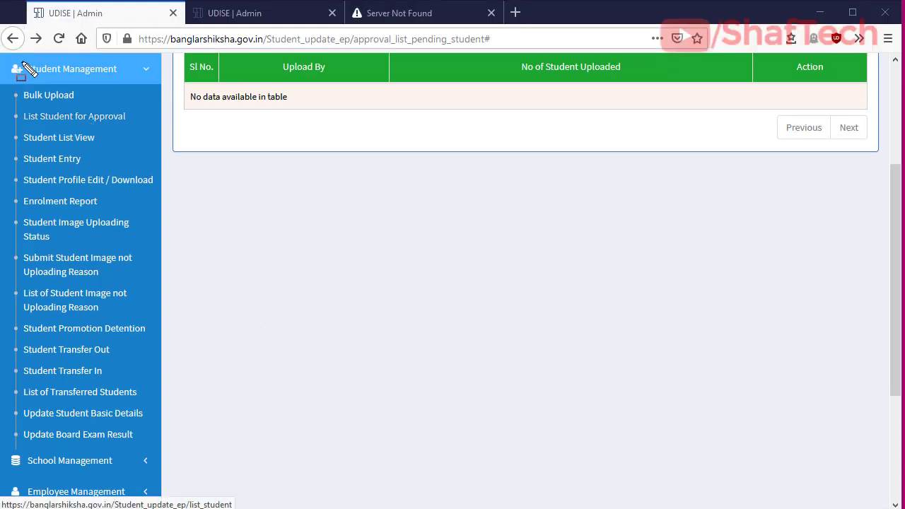
Open the Student Promotion Detention page from the student management options
mouse_move(5, 59)
left_mouse_down()
mouse_move(89, 87)
mouse_move(156, 85)
left_mouse_up()
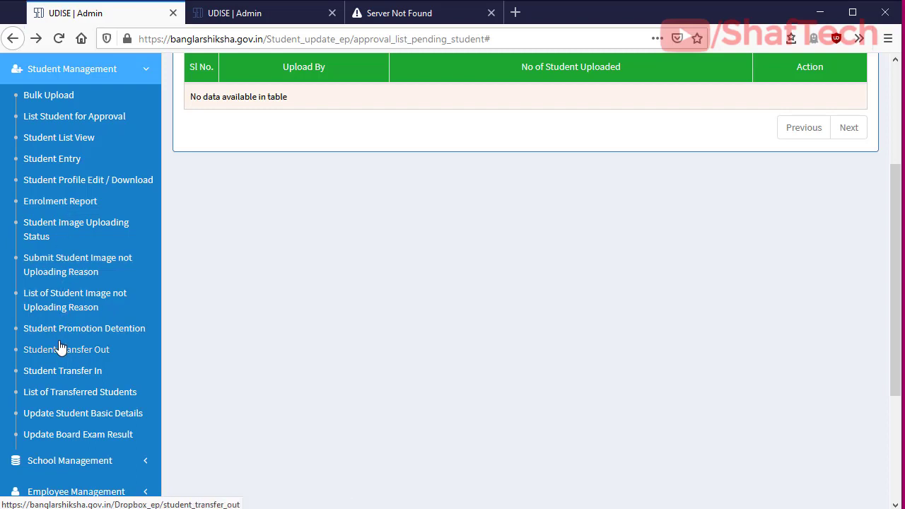
mouse_move(6, 316)
left_mouse_down()
mouse_move(21, 337)
mouse_move(161, 343)
left_mouse_up()
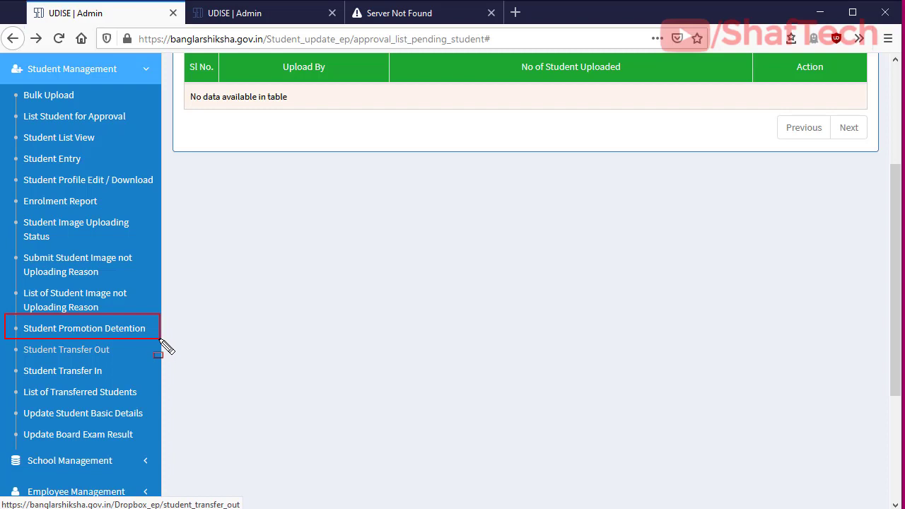
key("Escape")
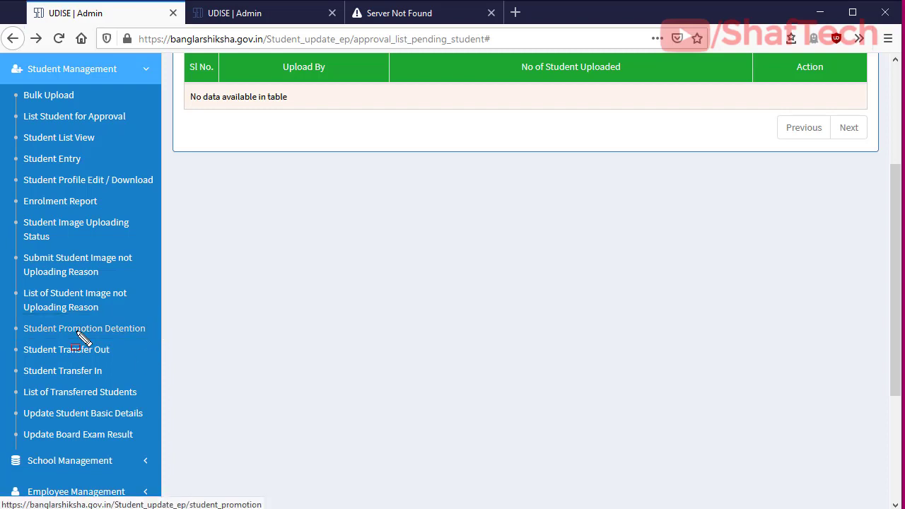
left_click(78, 331)
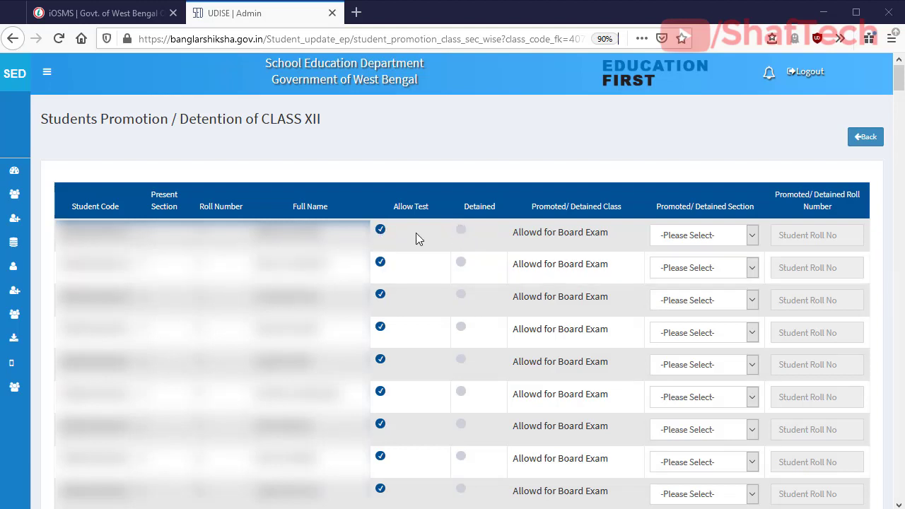
Try detaining the first Class XII student in section A with roll number 78, and restore the Allow Test status
left_click(461, 231)
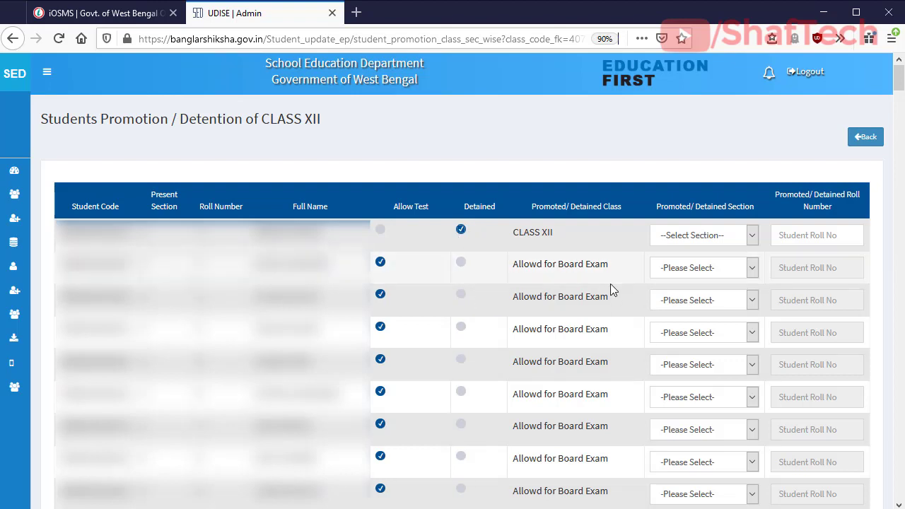
left_click_drag(507, 222, 585, 244)
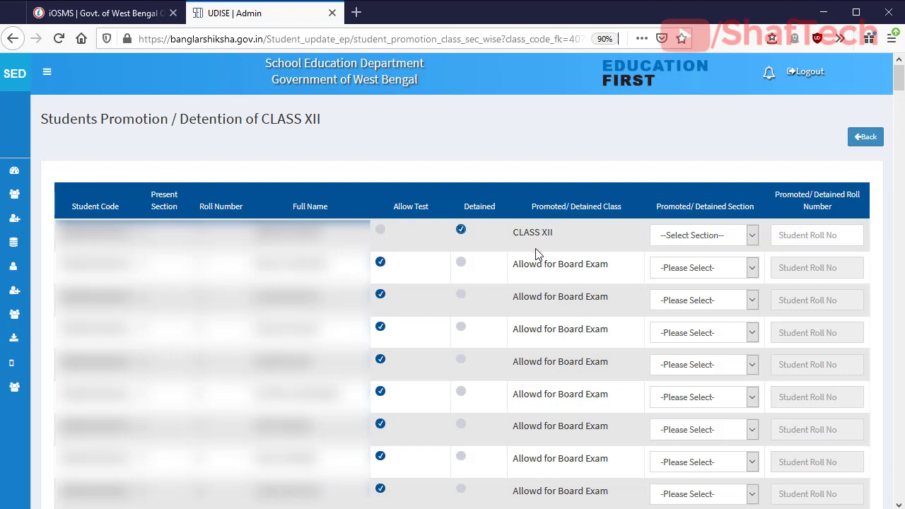
left_click(752, 235)
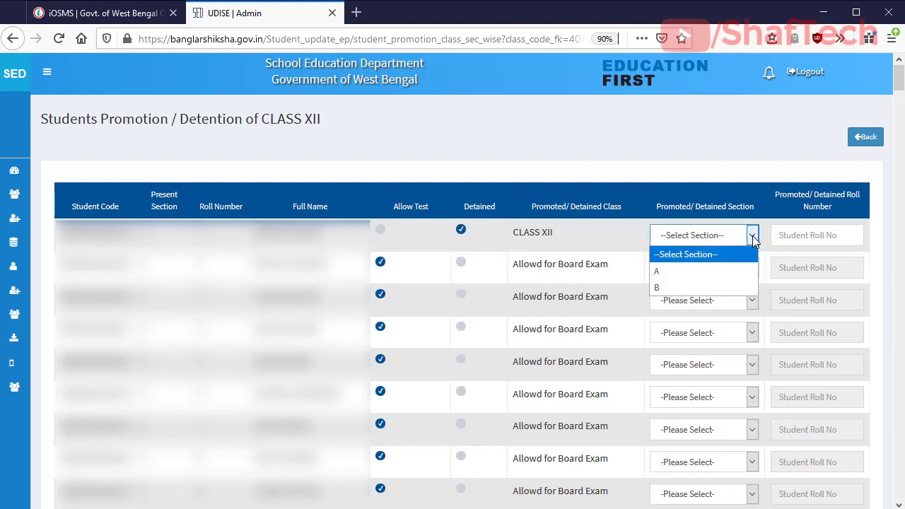
left_click(661, 272)
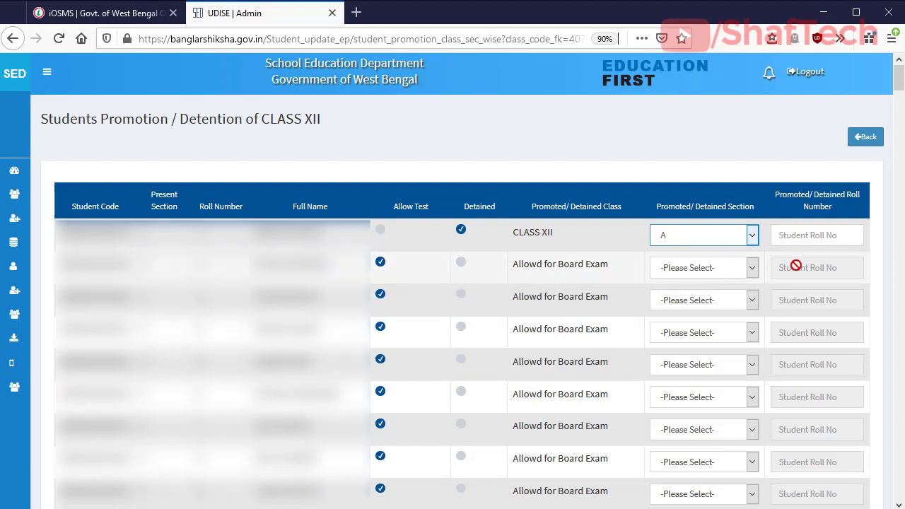
left_click(810, 237)
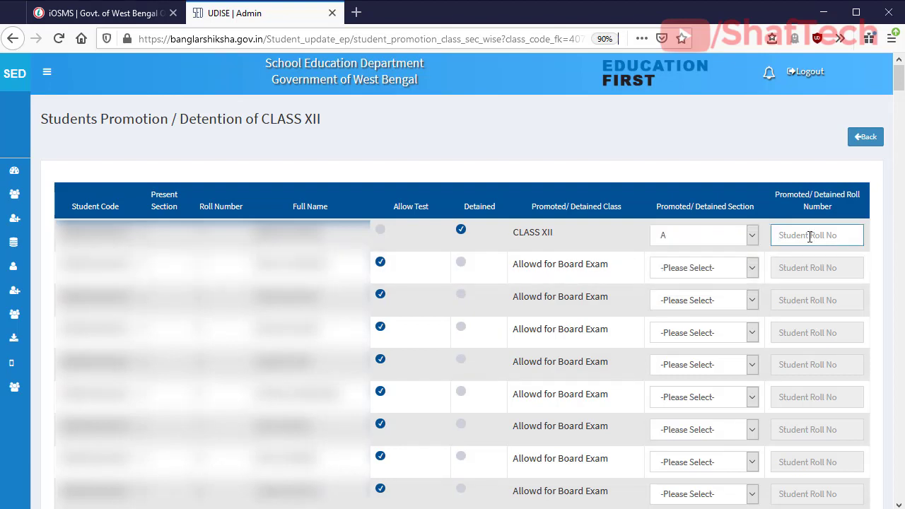
type("78")
left_click(379, 234)
left_click(379, 234)
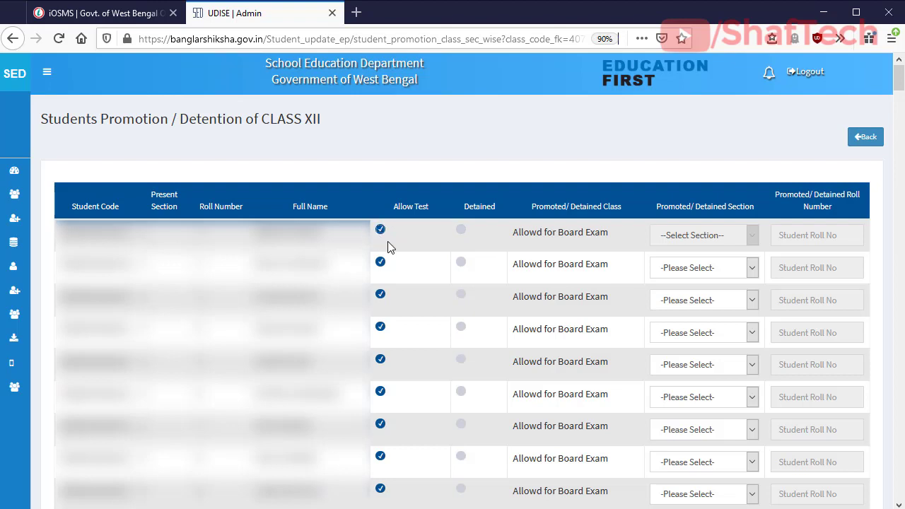
left_click(456, 231)
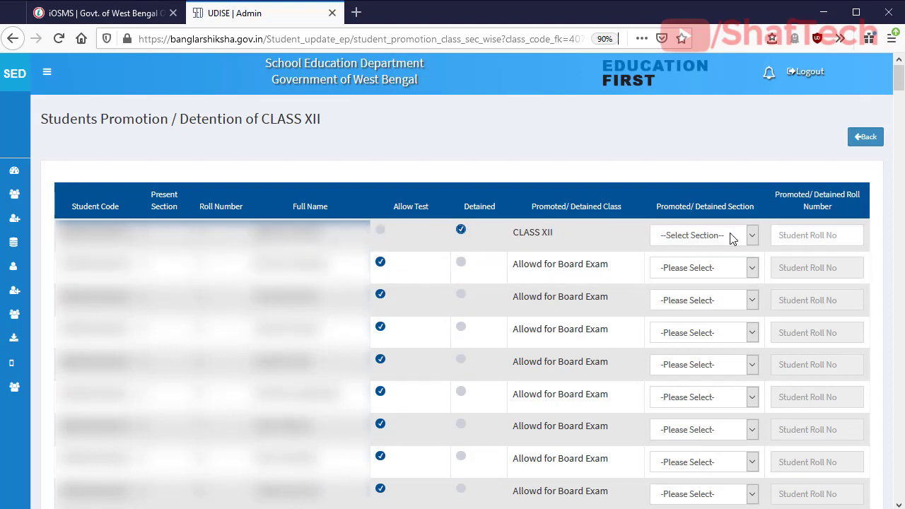
left_click(730, 234)
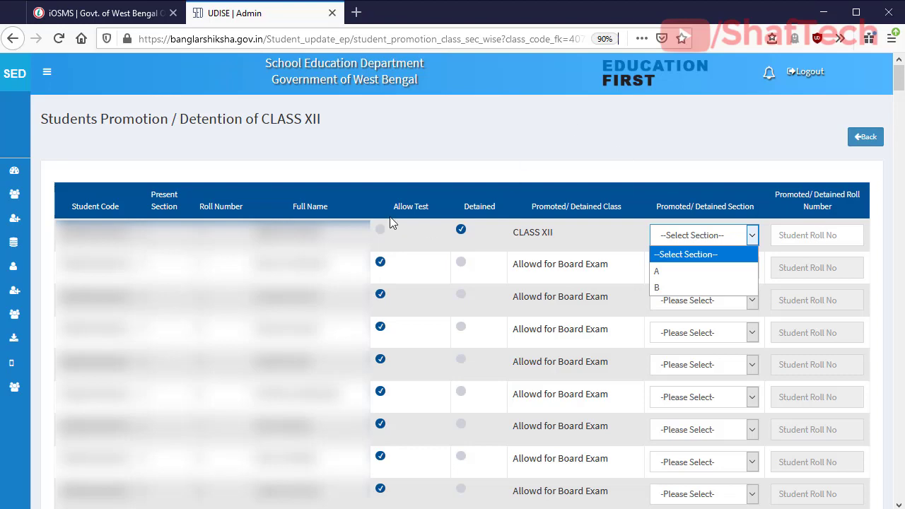
left_click(381, 232)
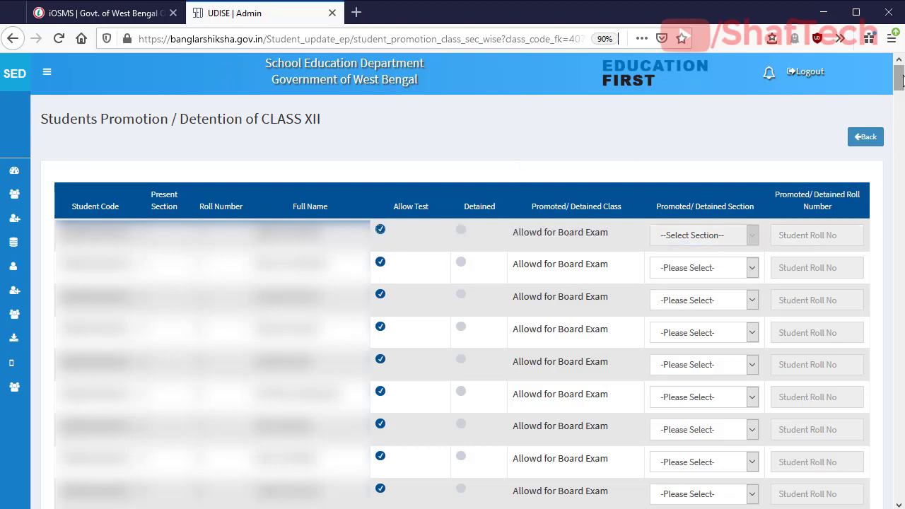
Save the Class XII promotion and detention list as a draft
left_click_drag(903, 79, 903, 488)
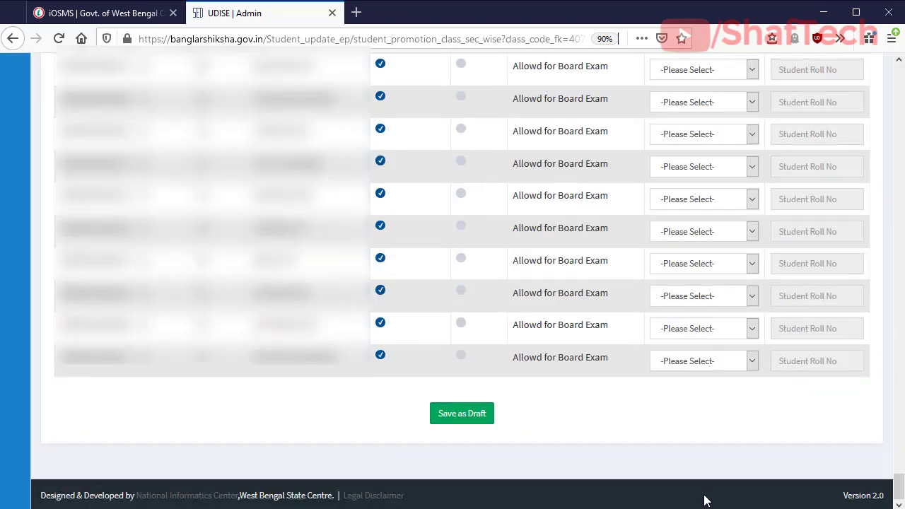
left_click_drag(416, 393, 518, 434)
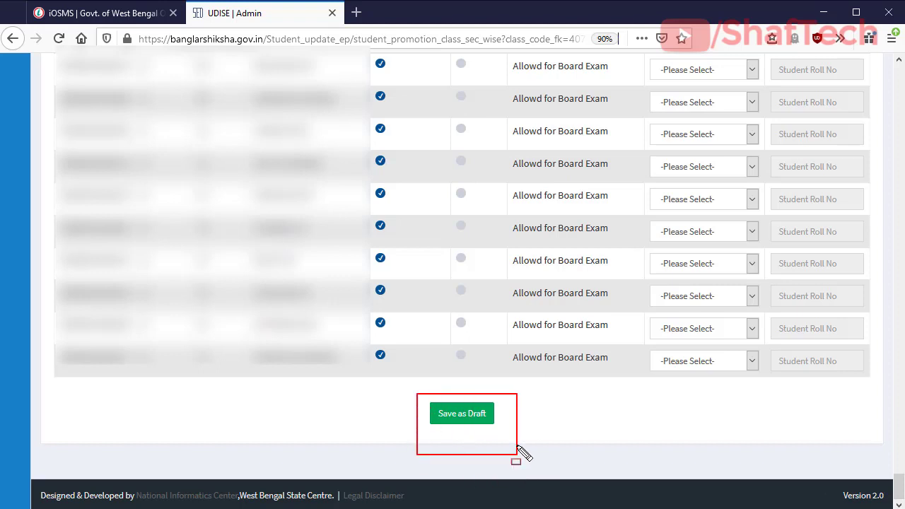
key("Escape")
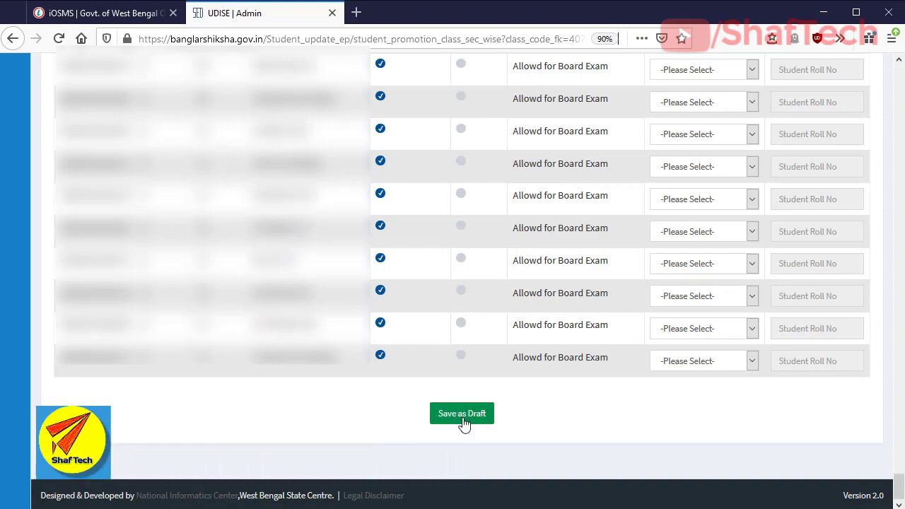
left_click(464, 422)
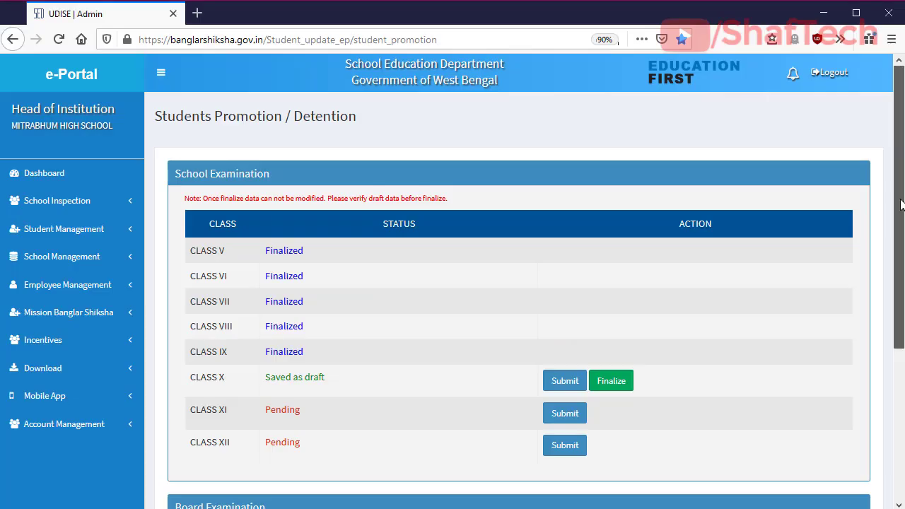
Finalize the Class X draft under School Examination and accept the confirmation
left_click_drag(900, 203, 901, 248)
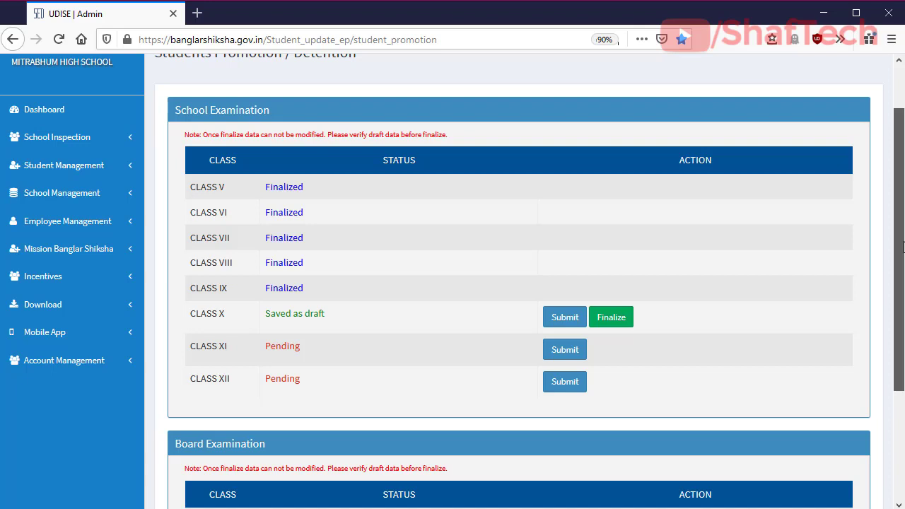
scroll(621, 386, "up", 2)
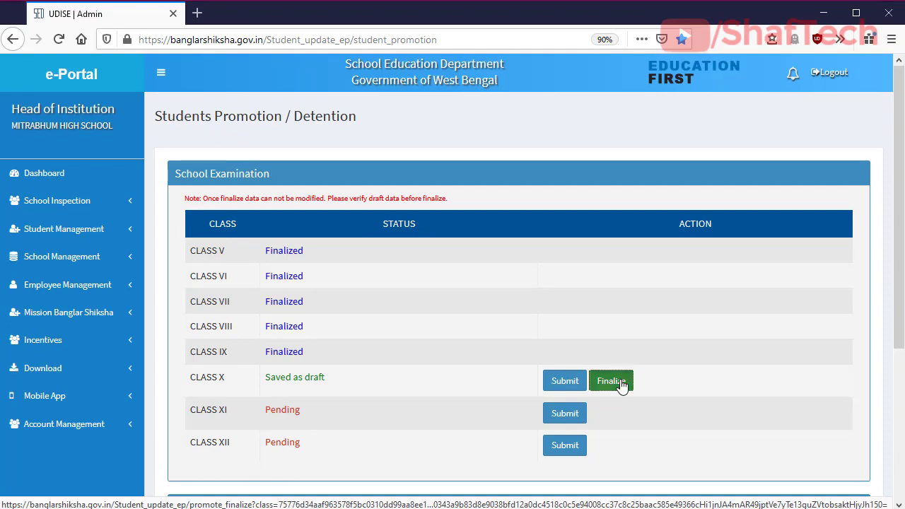
left_click(621, 383)
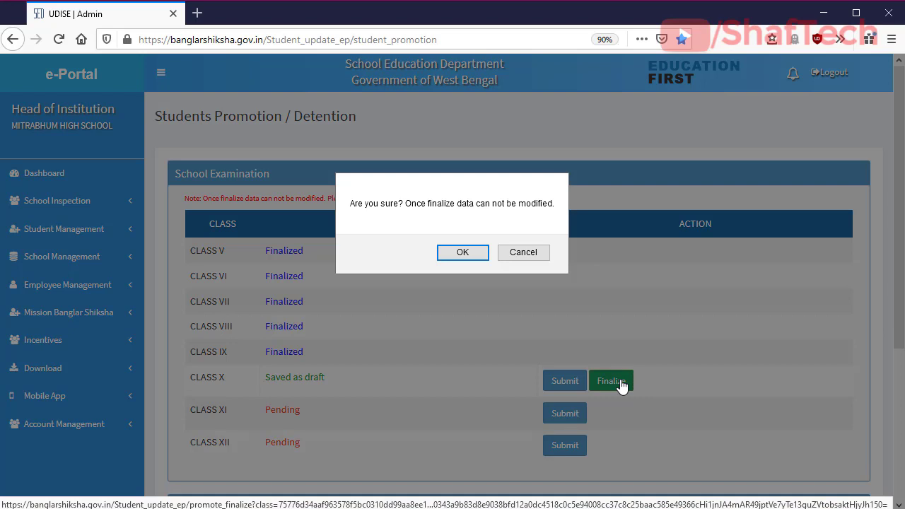
left_click(463, 252)
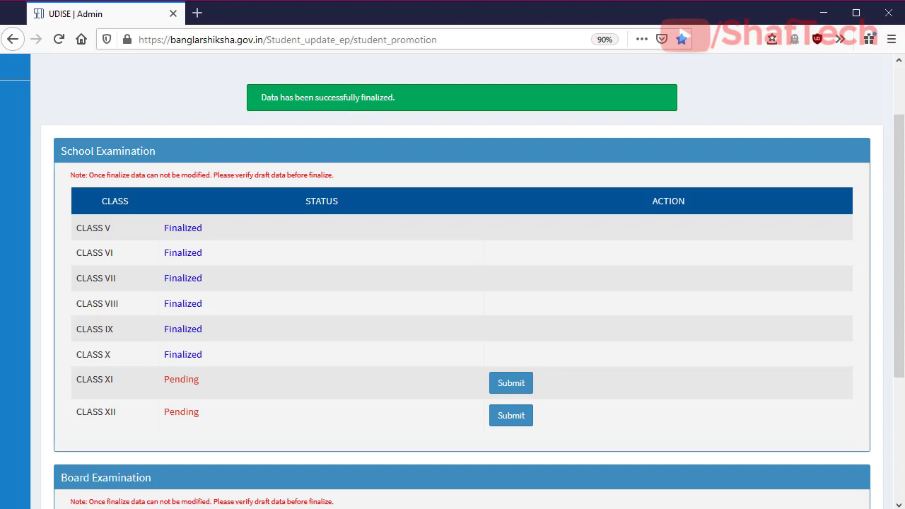
Open the Class X submission list under Board Examination
left_click_drag(153, 342, 212, 367)
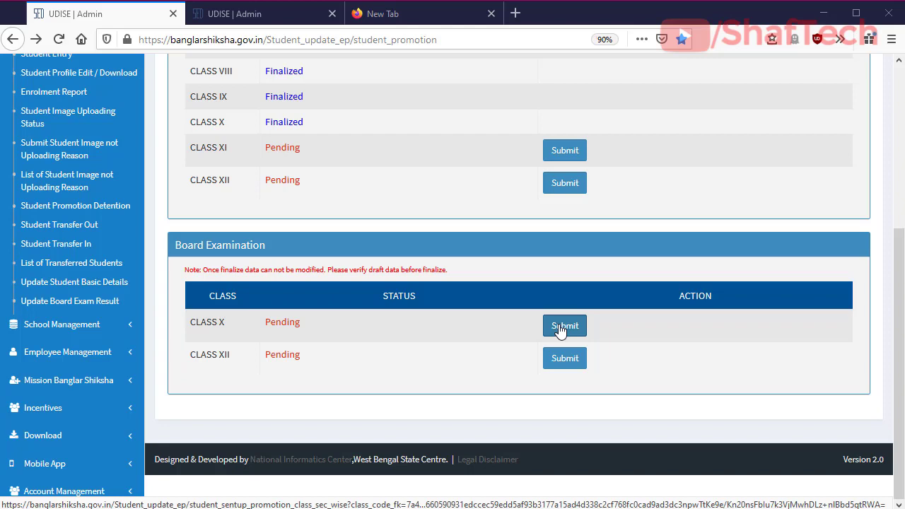
left_click(560, 329)
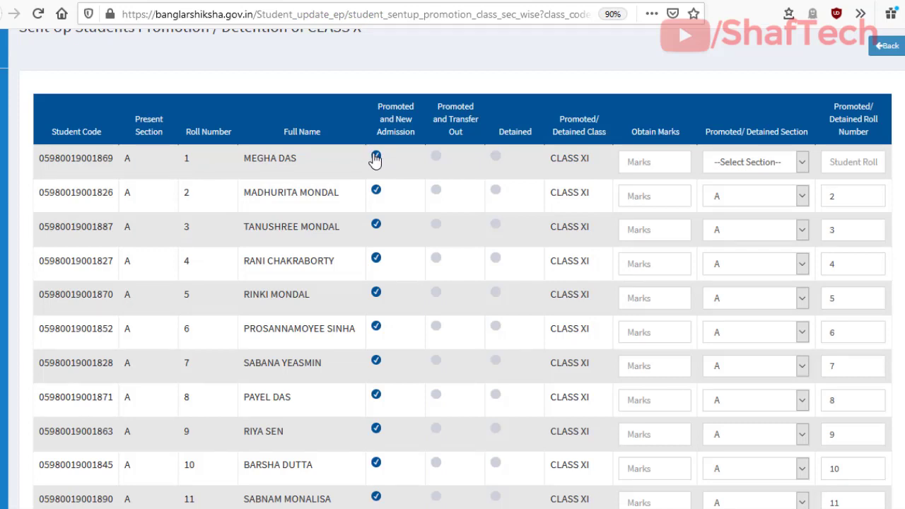
Try Promoted and Transfer Out with 565 marks for the first student, and switch back to Promoted and New Admission
left_click(436, 157)
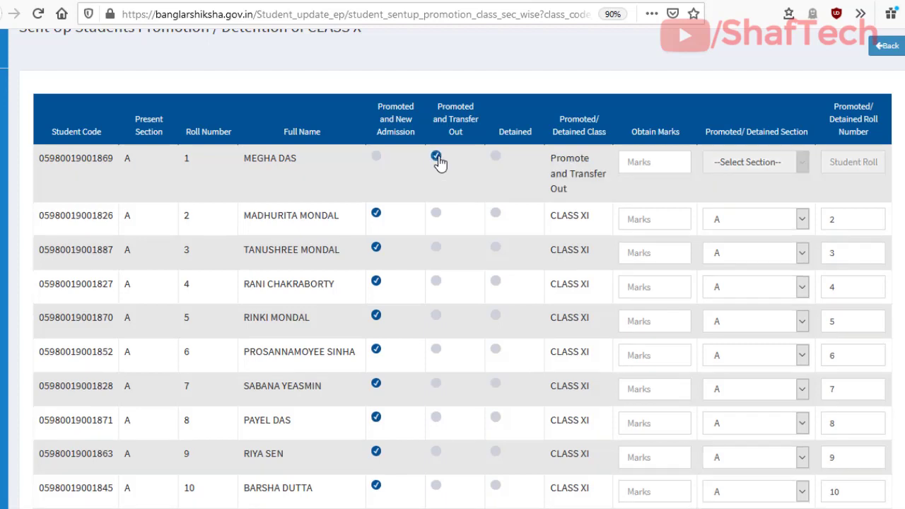
left_click(654, 161)
type("565")
left_click(766, 192)
left_click(377, 157)
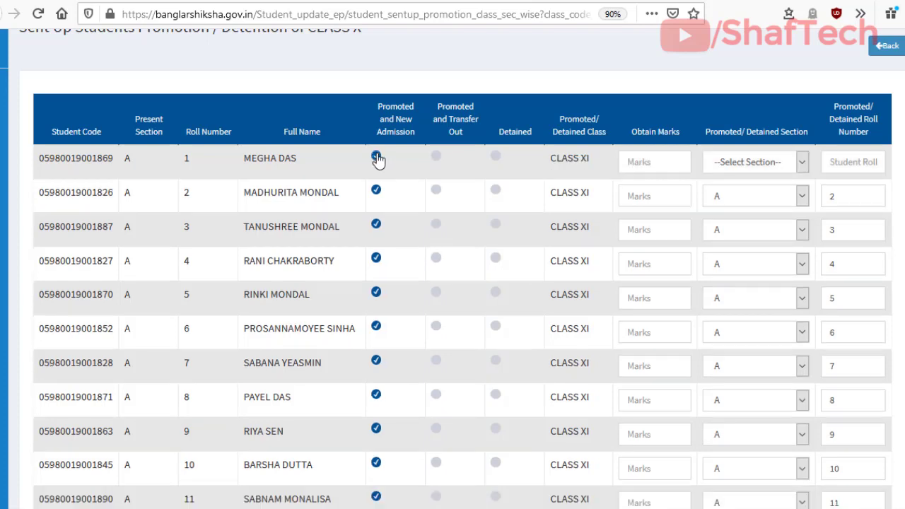
Enter 656 obtained marks, promoted section A and promoted roll number 17 for the first student
left_click(677, 162)
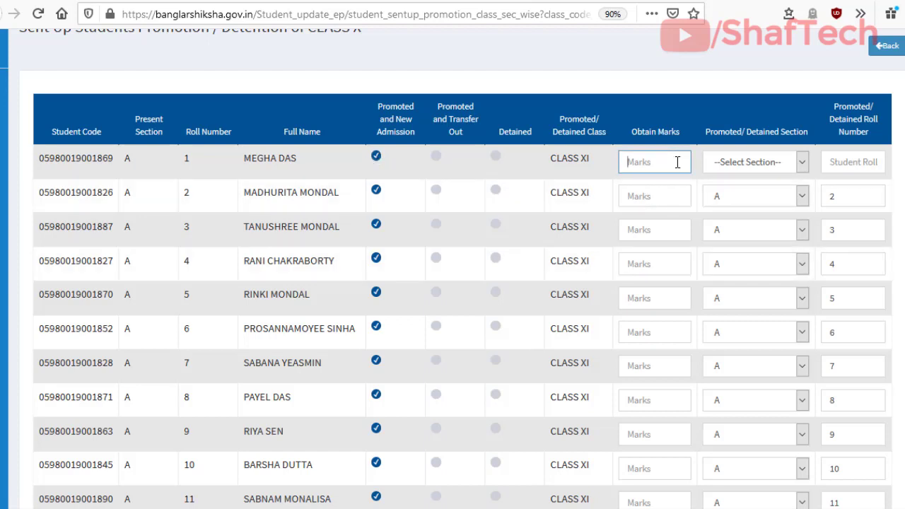
type("656")
left_click(801, 161)
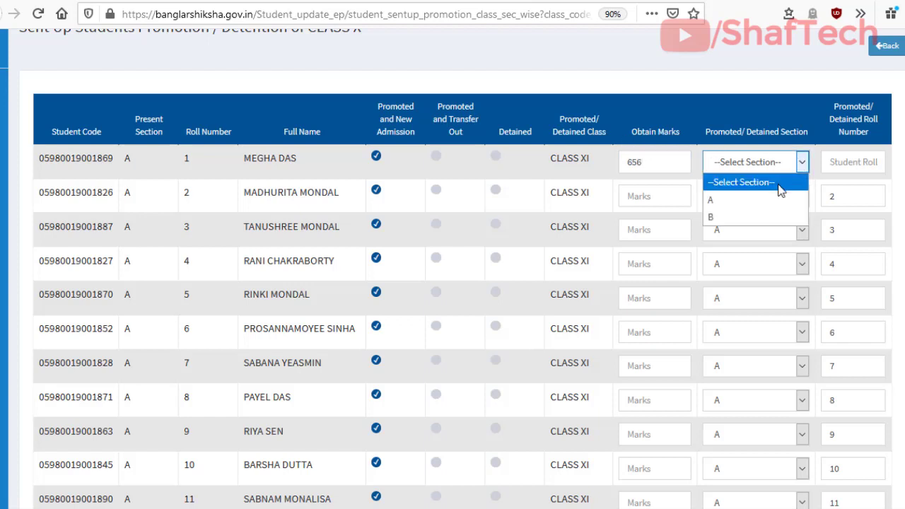
left_click(769, 201)
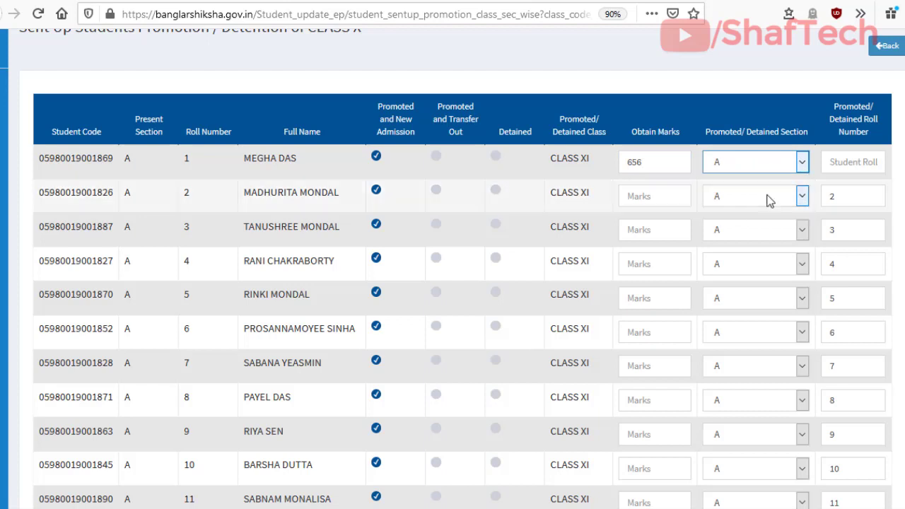
left_click(859, 162)
type("17")
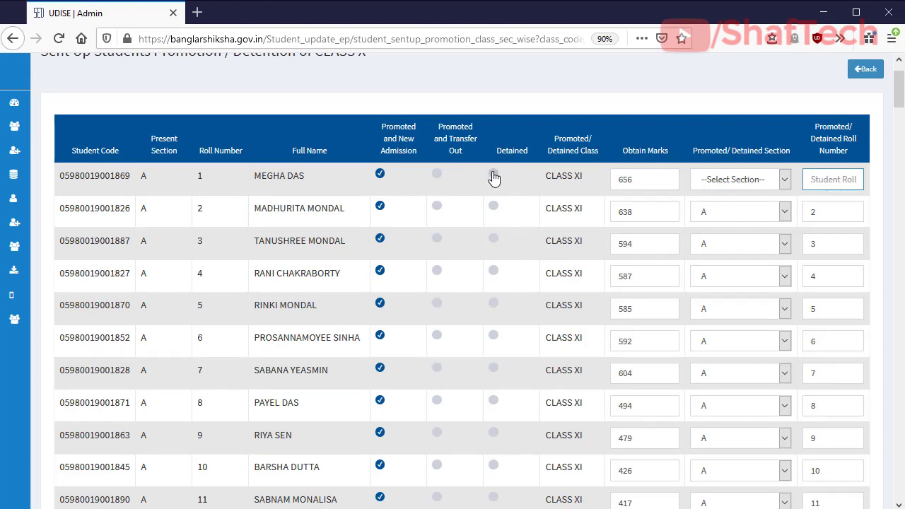
Mark the first student in the Class X board examination list as Detained
left_click(494, 177)
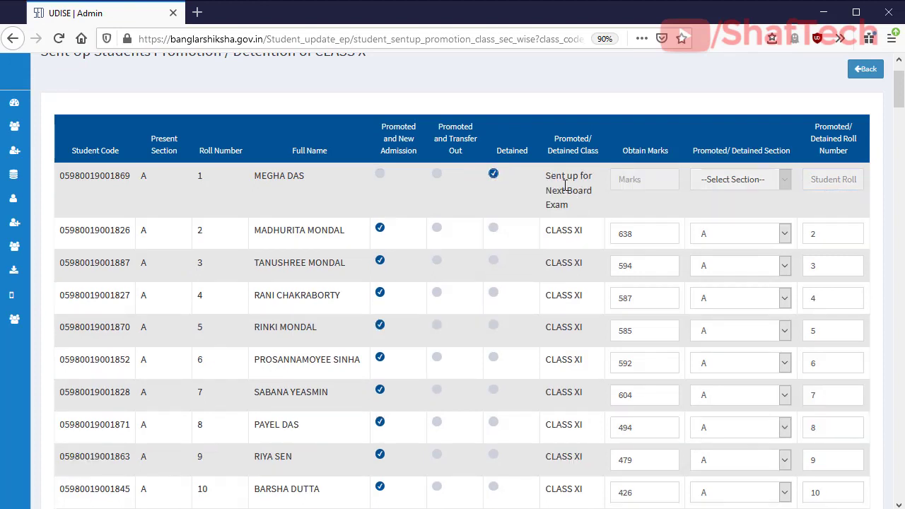